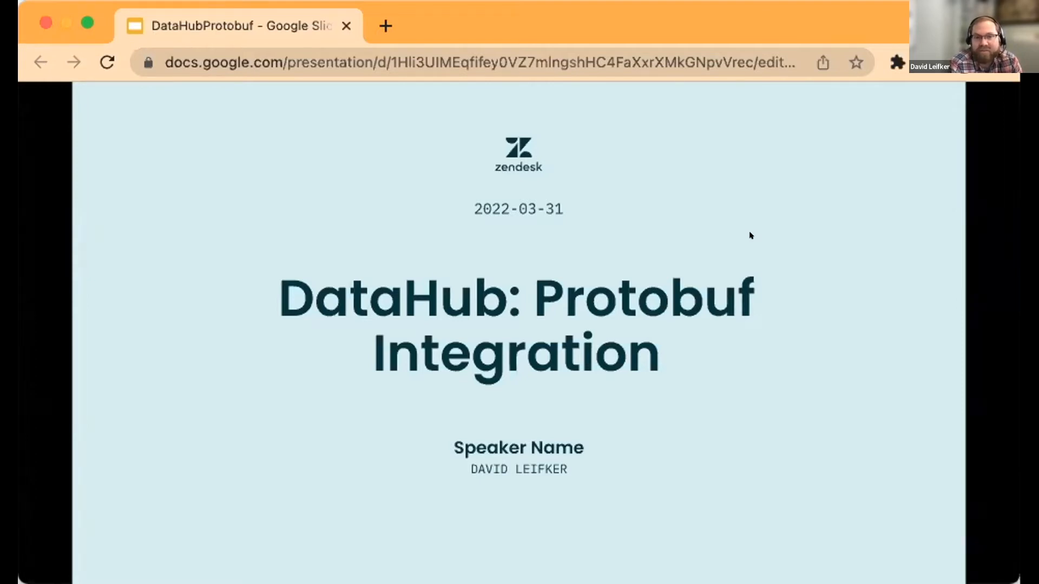
Advance from the title slide to the Agenda slide
key(Right)
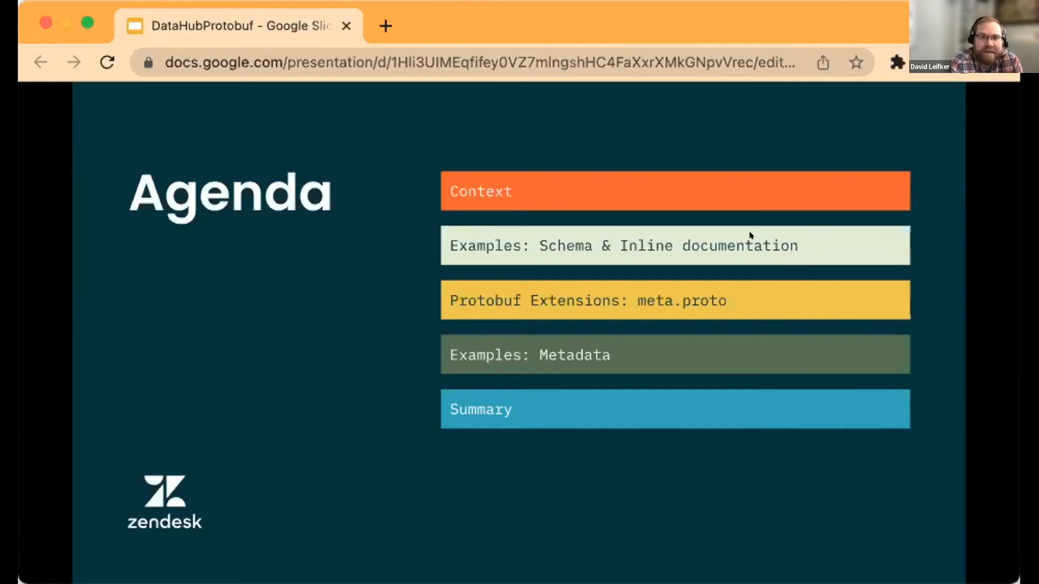
Advance through the Protobuf Schema CI/CD slide to the High Level Overview diagram
key(Right)
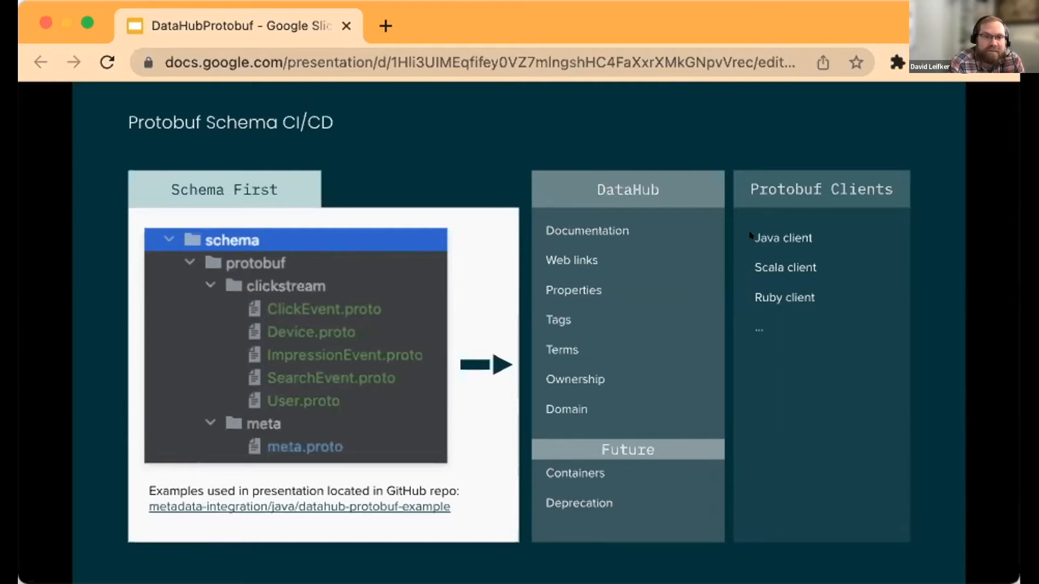
key(Right)
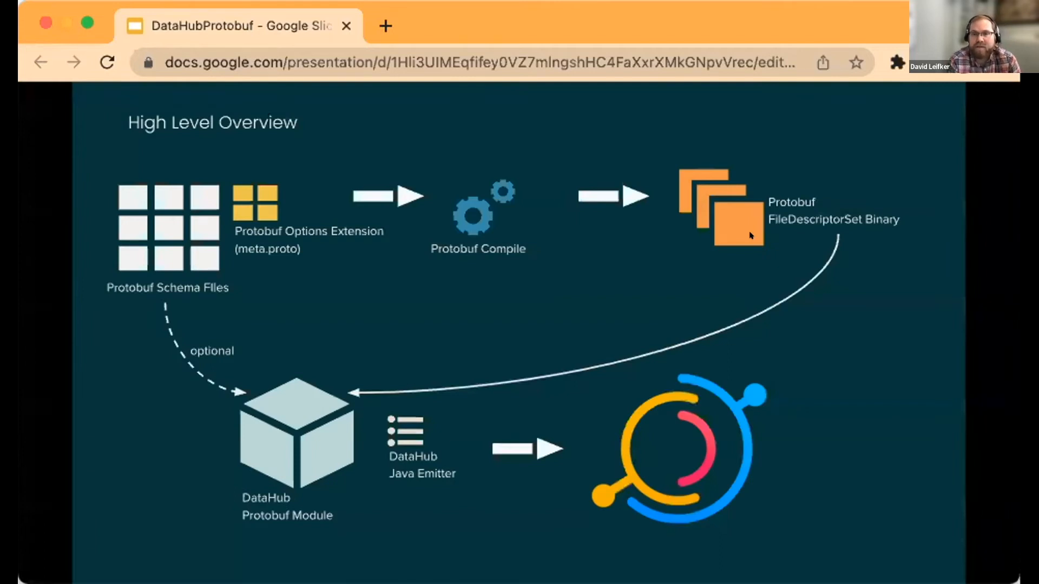
mouse_move(119, 543)
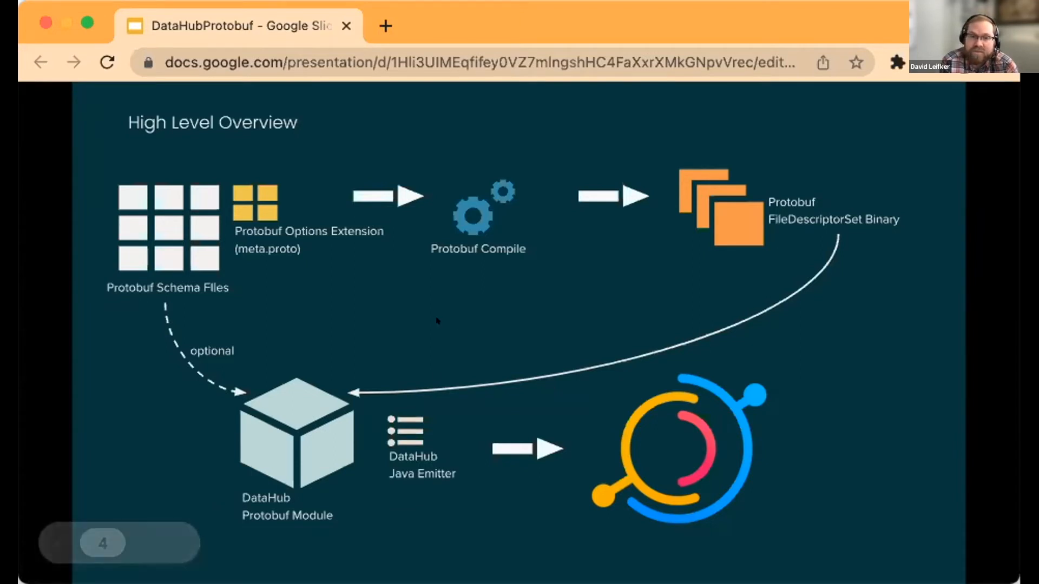
Advance through Examples: Schema and Identifies Root Messages to the Tabular/Raw slide
click(386, 352)
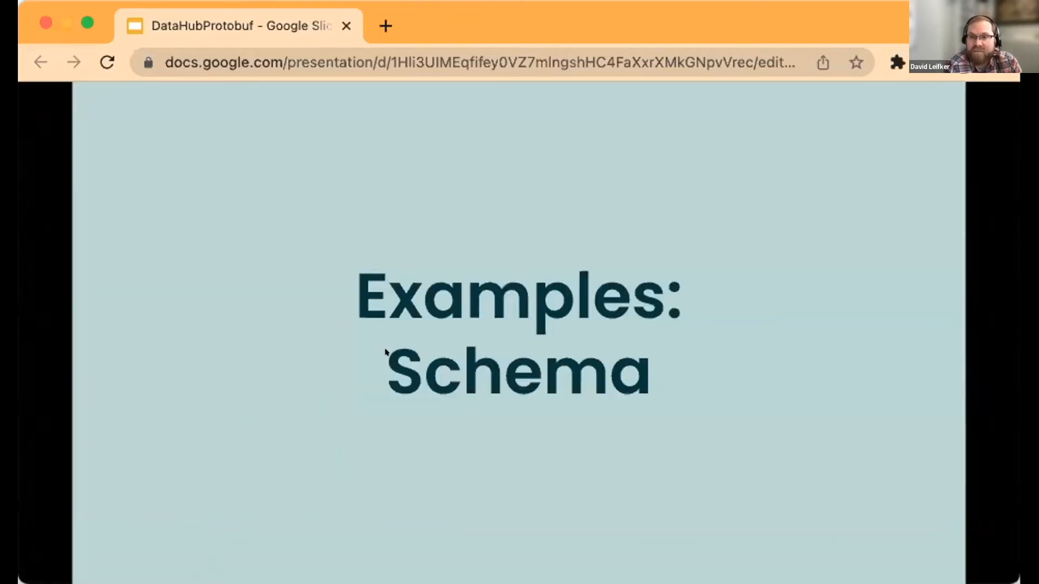
click(385, 352)
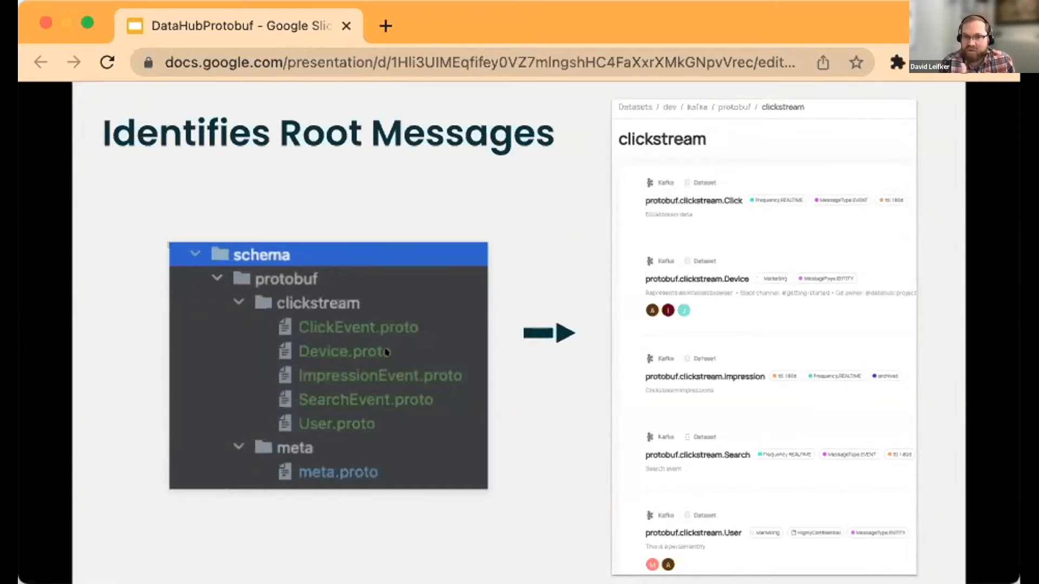
mouse_move(267, 406)
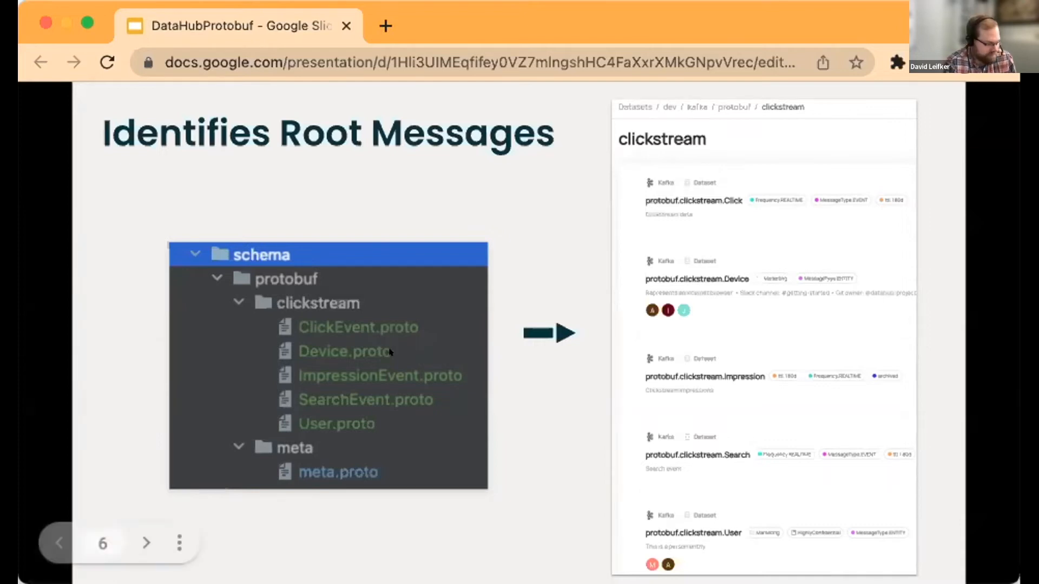
click(389, 351)
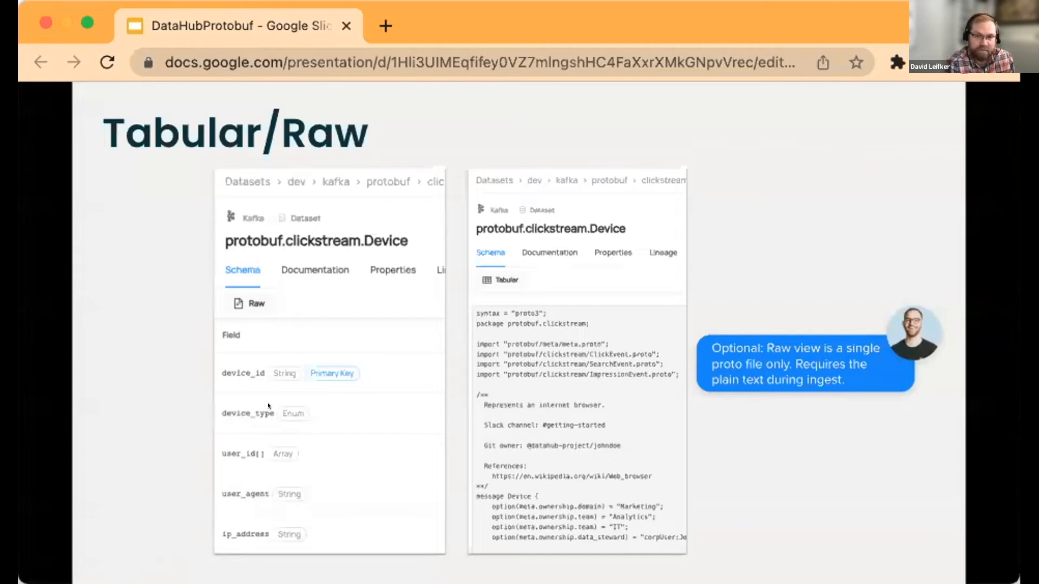
Advance through Well-known types and Repeated/Nested/Oneof/Maps to the Documentation slide
key(Right)
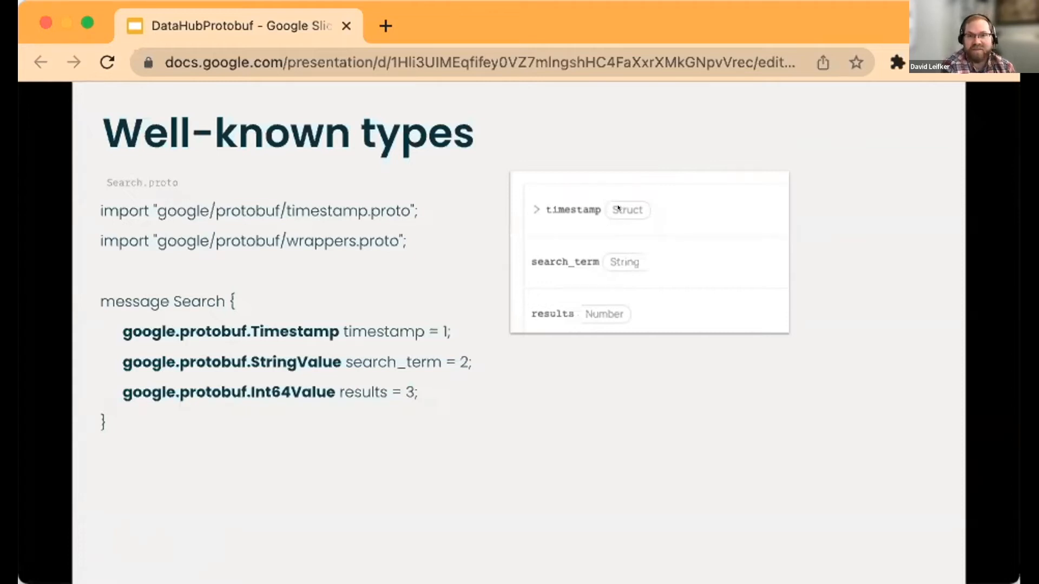
key(Right)
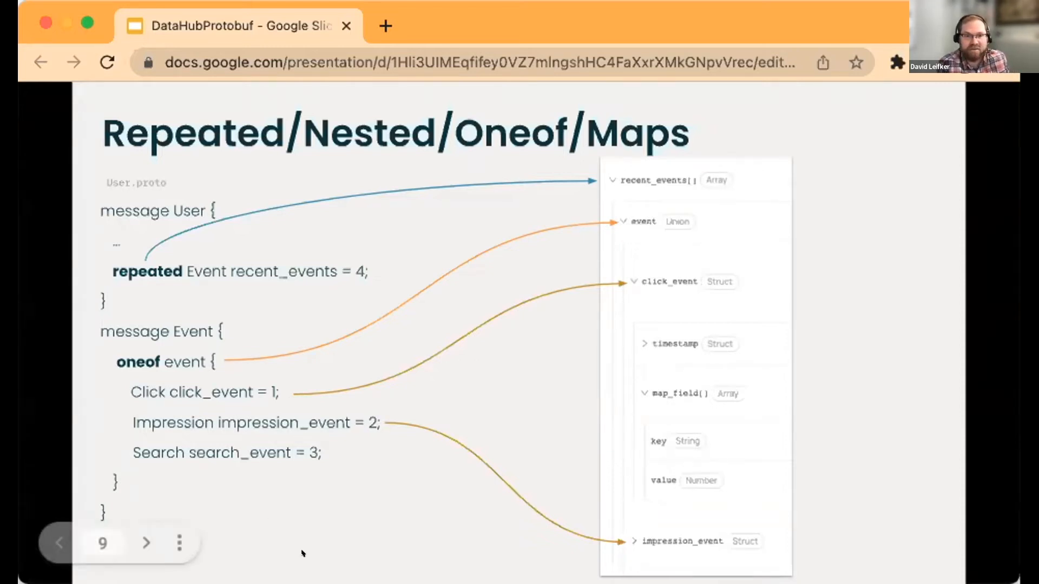
key(Right)
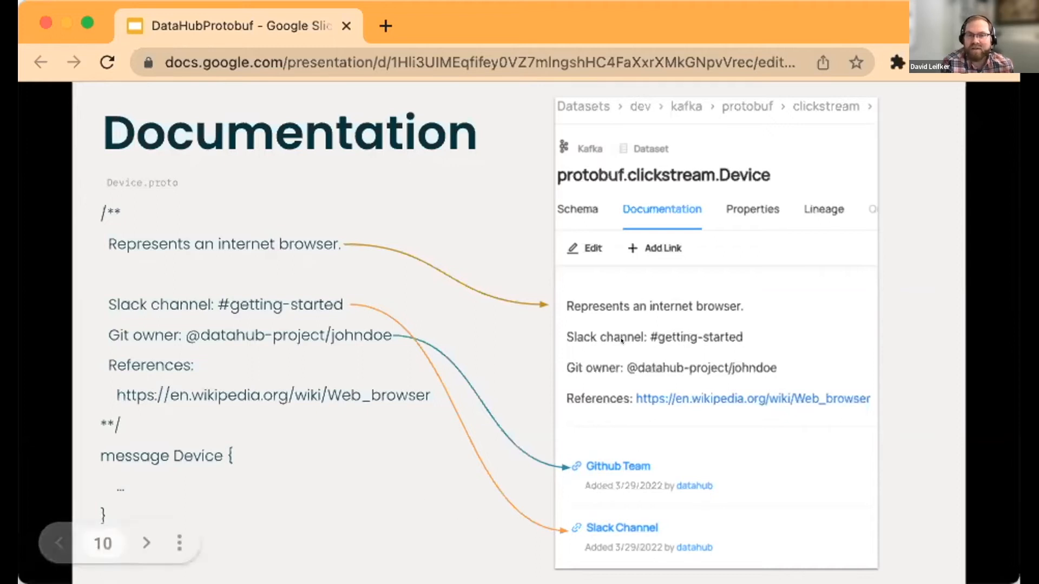
key(Right)
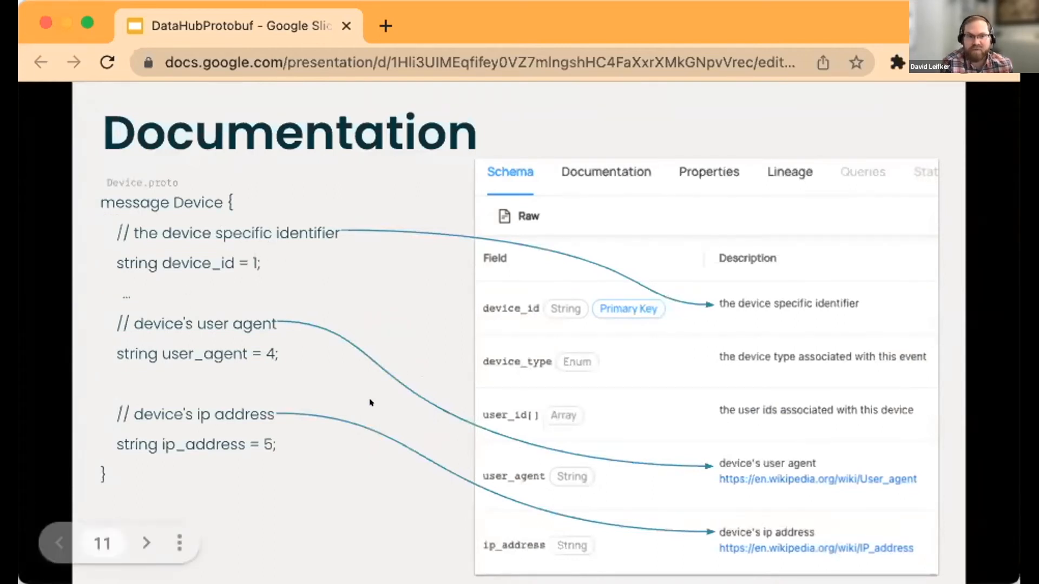
key(Right)
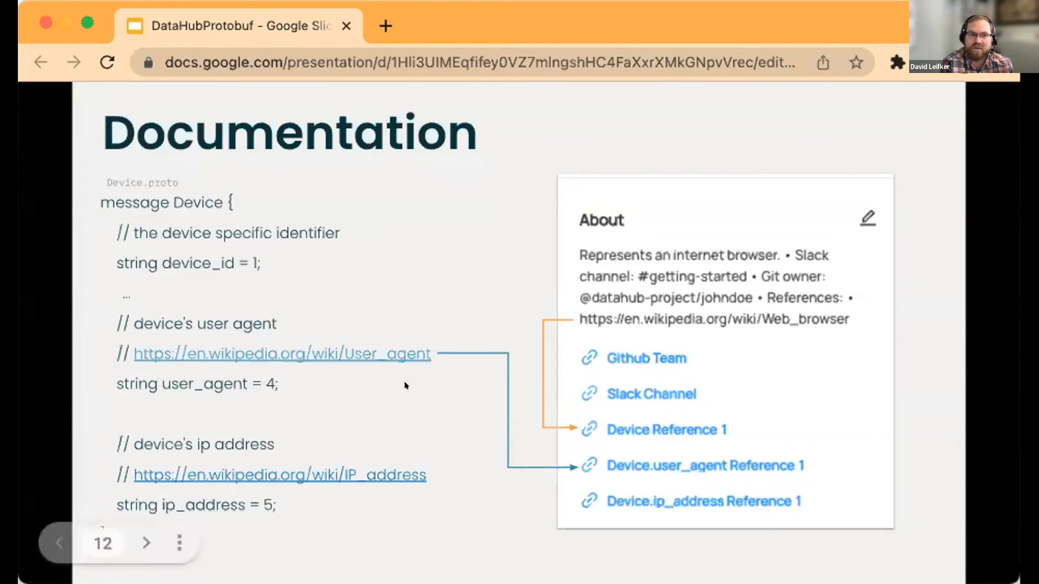
key(Right)
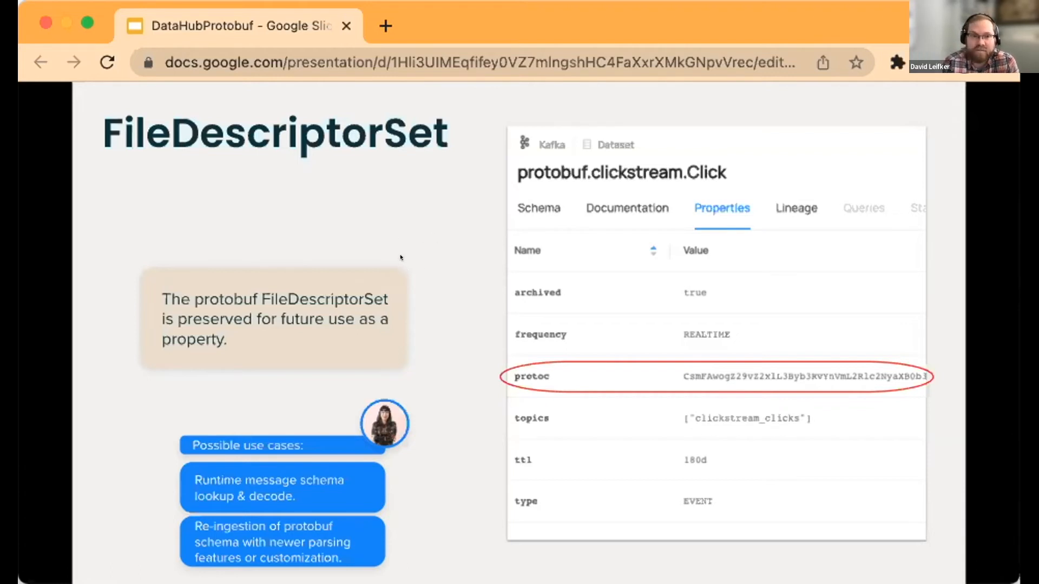
Advance to the Primary Key slide with the device_id example
key(Right)
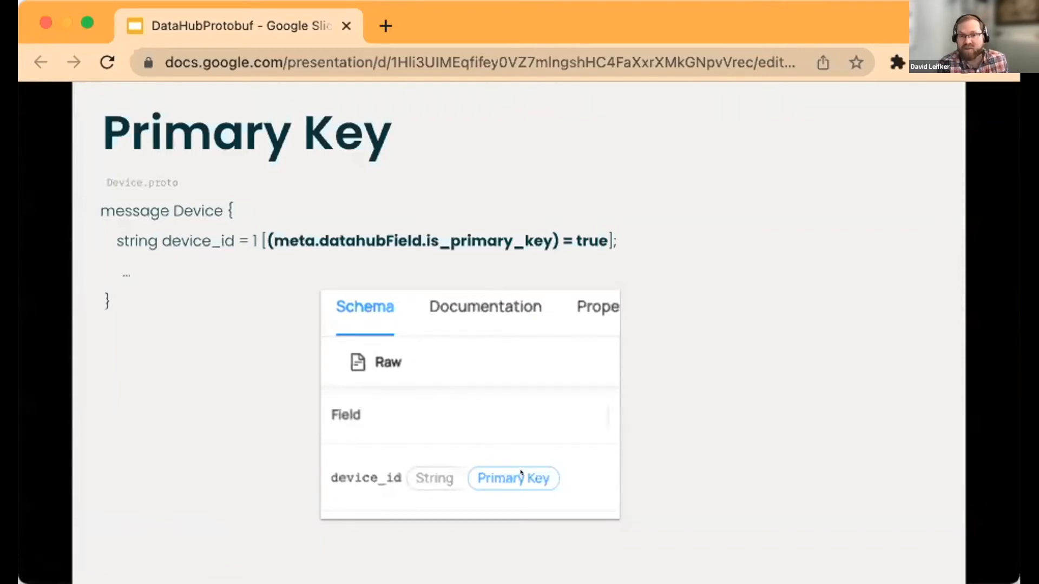
Advance to slide 16, Defining Protobuf Message & Field Option Extensions
click(187, 353)
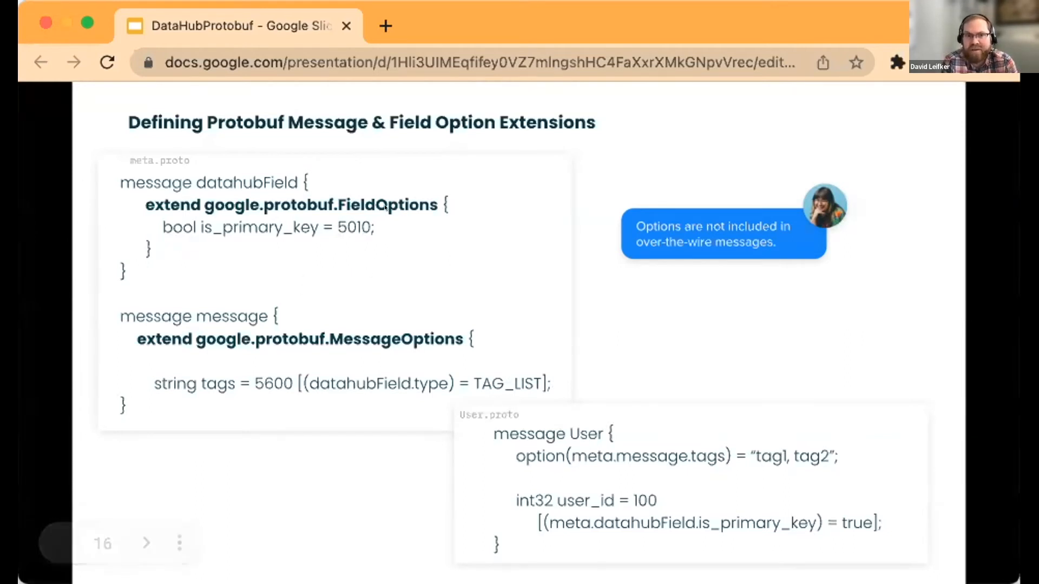
mouse_move(367, 439)
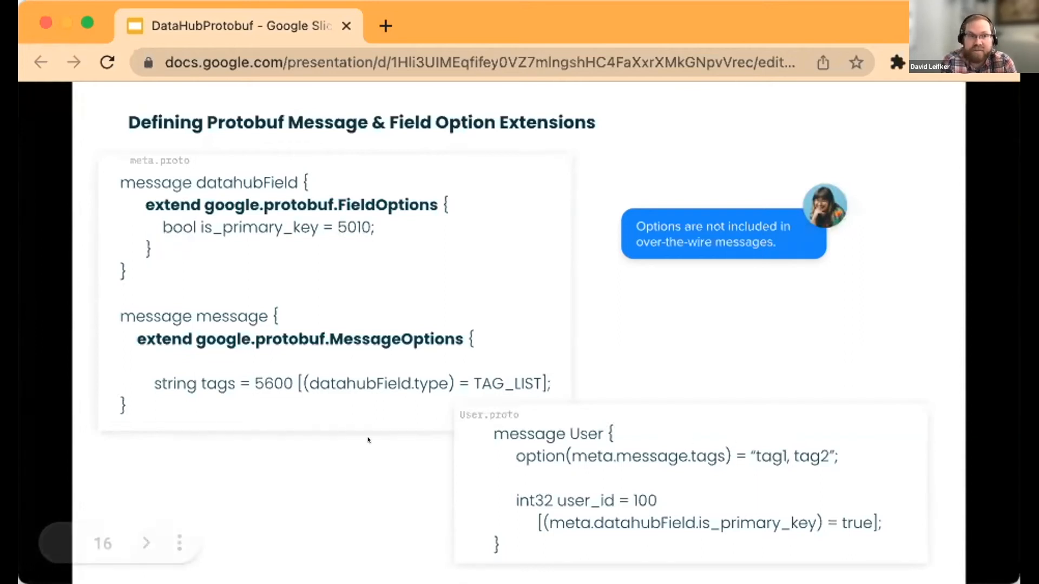
Advance to slide 17 showing ownership options and the DataHubMetadataType enum
key(Right)
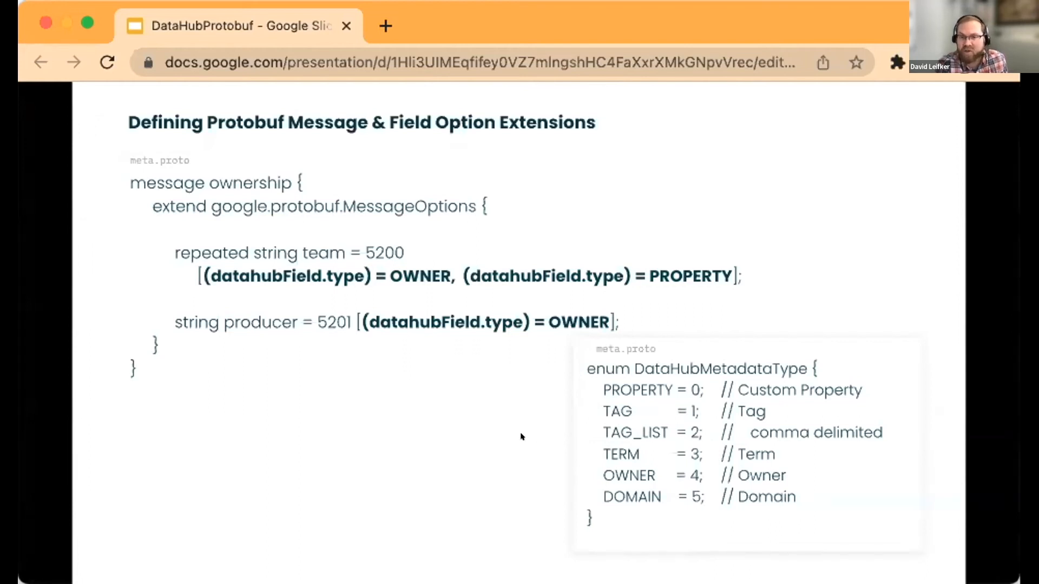
Advance through the Examples: Metadata divider to the Options to DataHub table
click(353, 404)
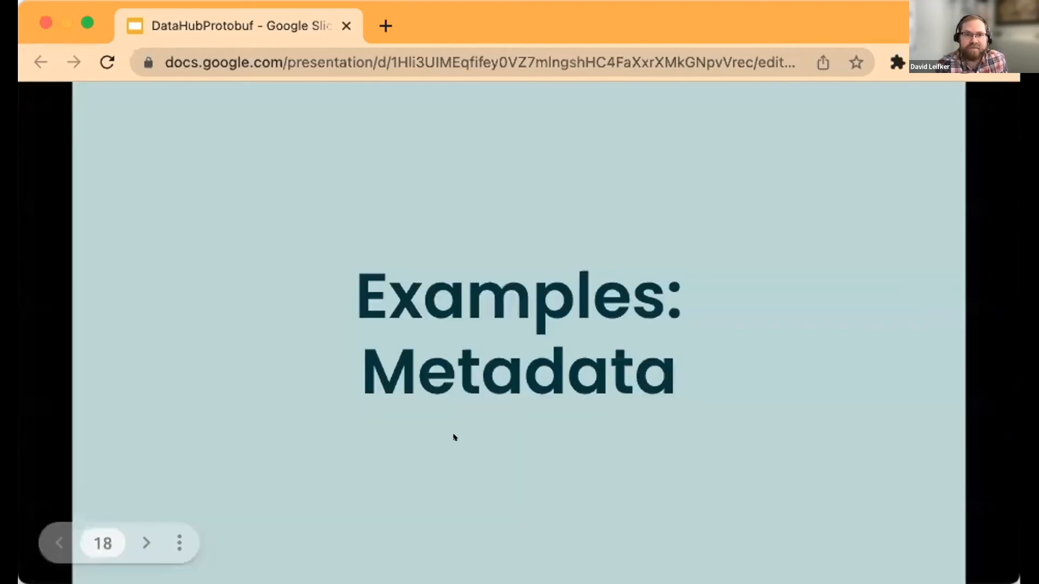
click(455, 437)
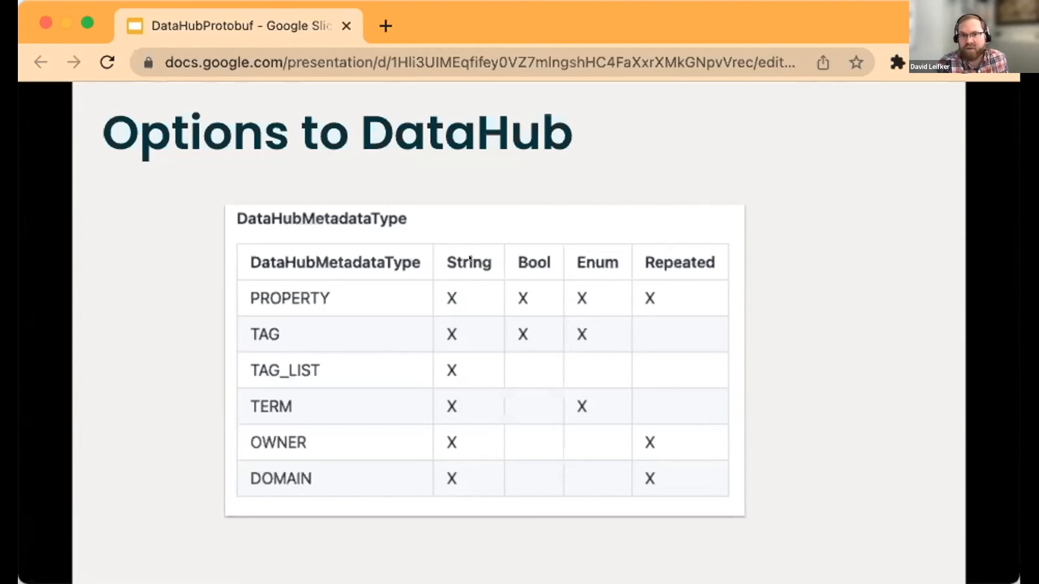
Advance to the Domain/Ownership slide with the meta.proto ownership extension code
click(470, 258)
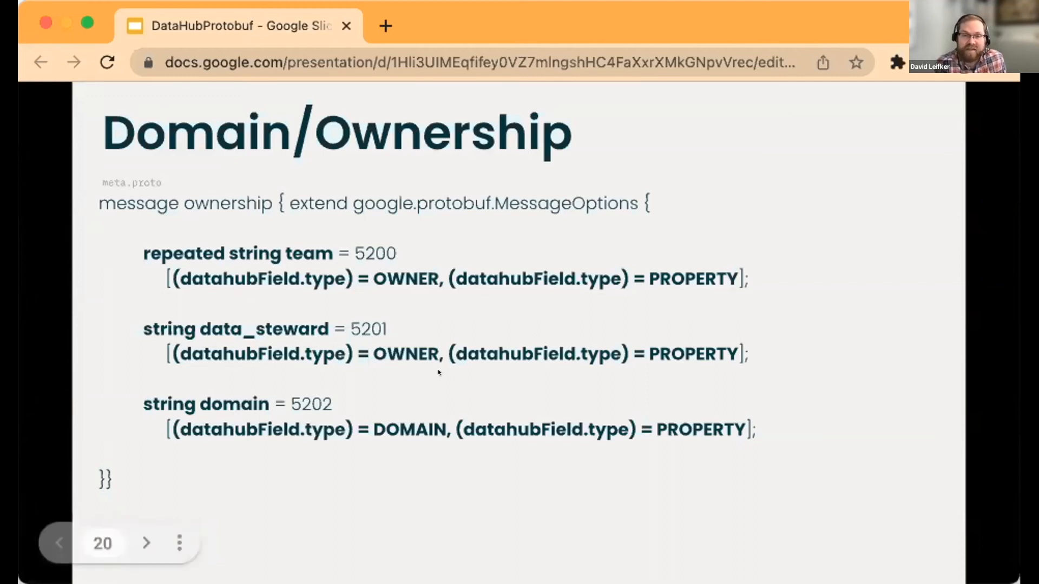
Advance through the Device.proto ownership example to the Properties extension code slide
click(287, 370)
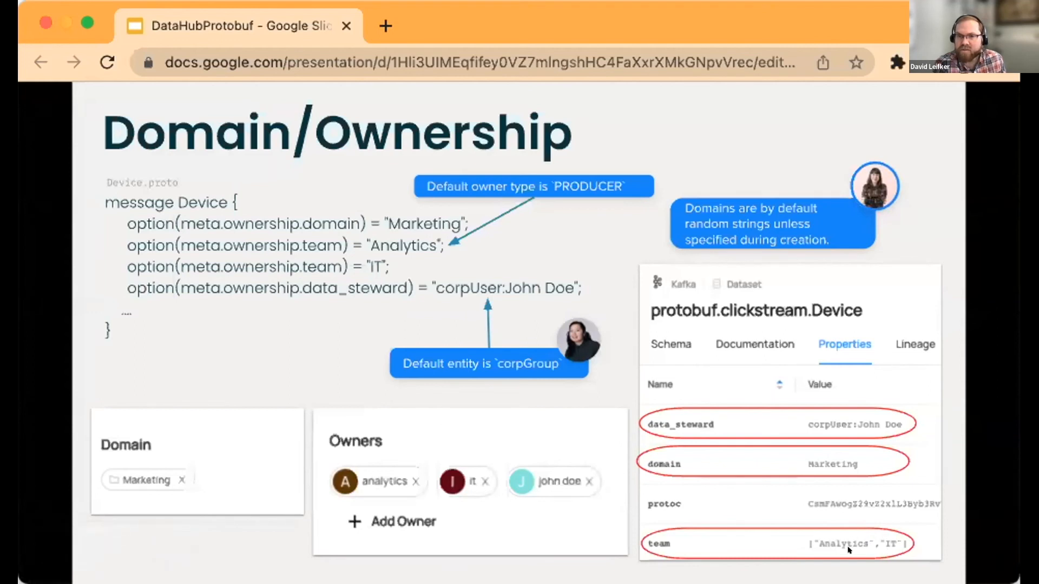
click(239, 340)
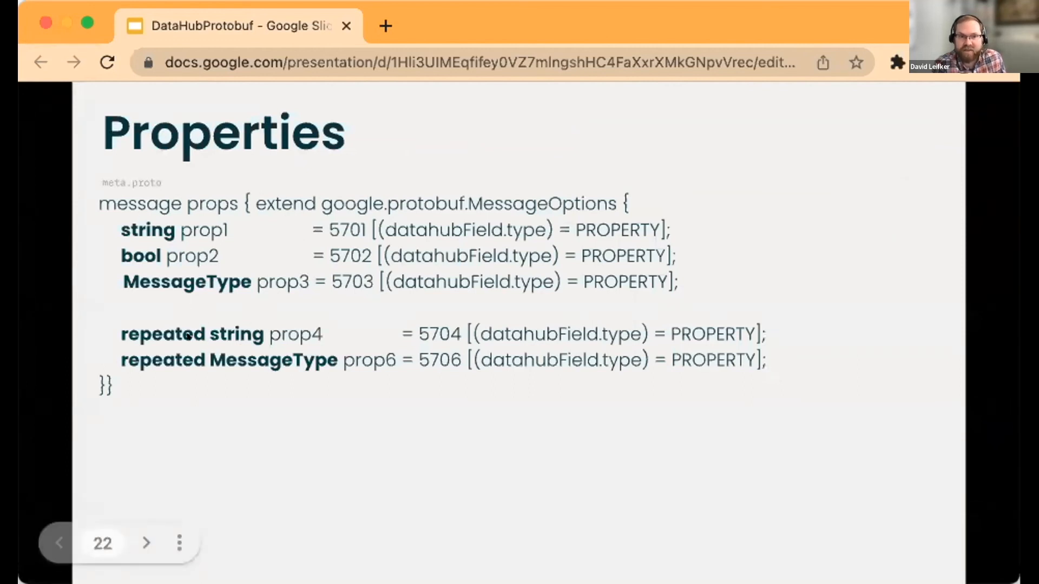
Advance through the Impression properties example to the Tags extension code slide
click(188, 336)
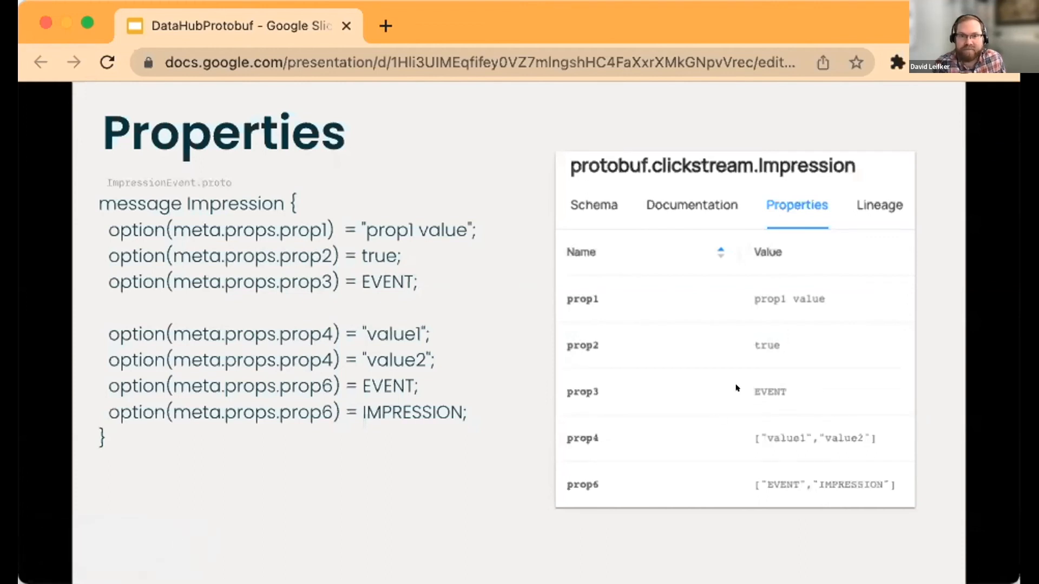
key(Right)
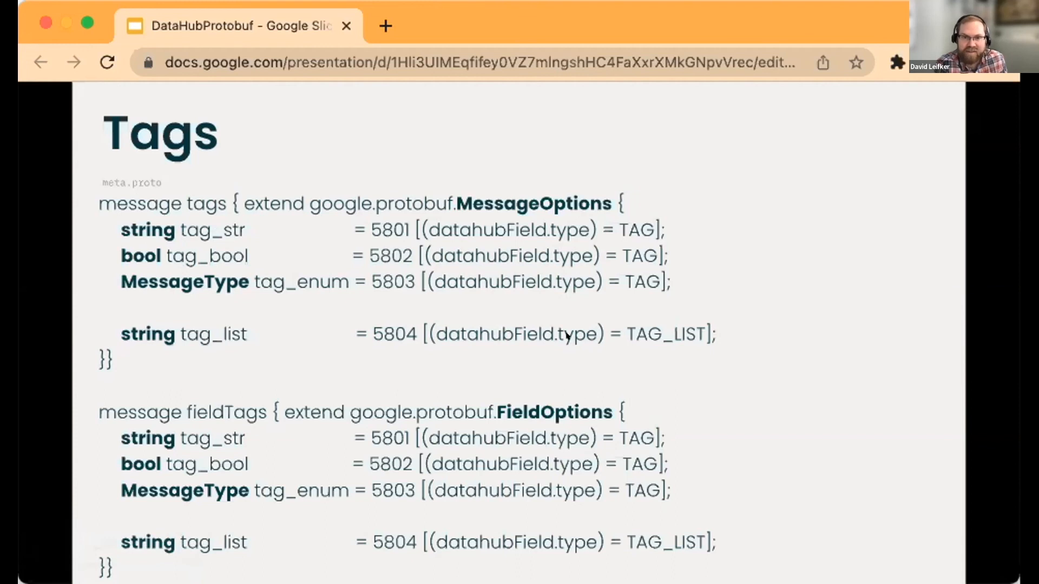
Advance through the Impression tags example to the Terms slide with the Classification enum code
key(Right)
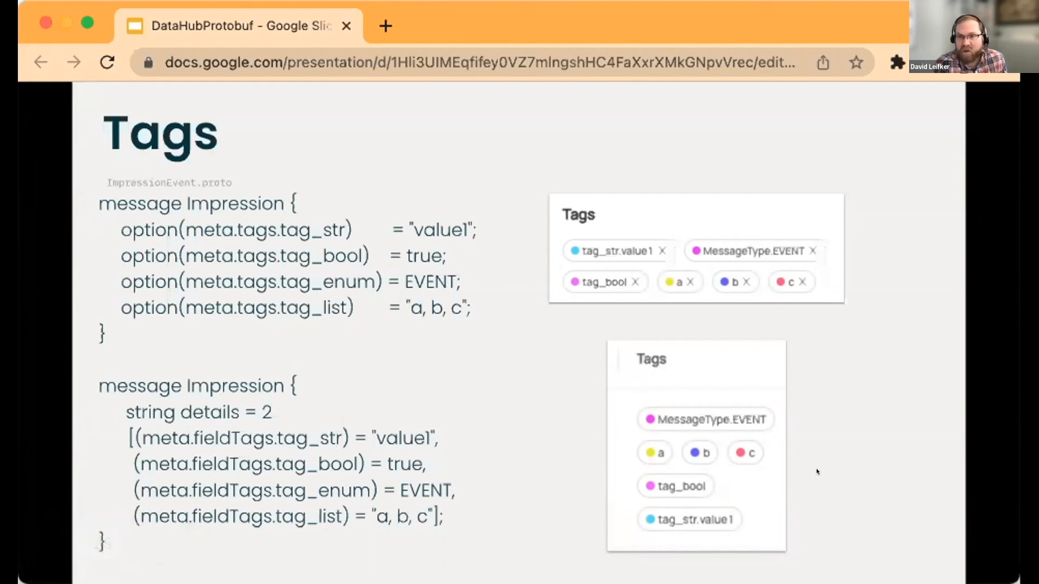
click(832, 403)
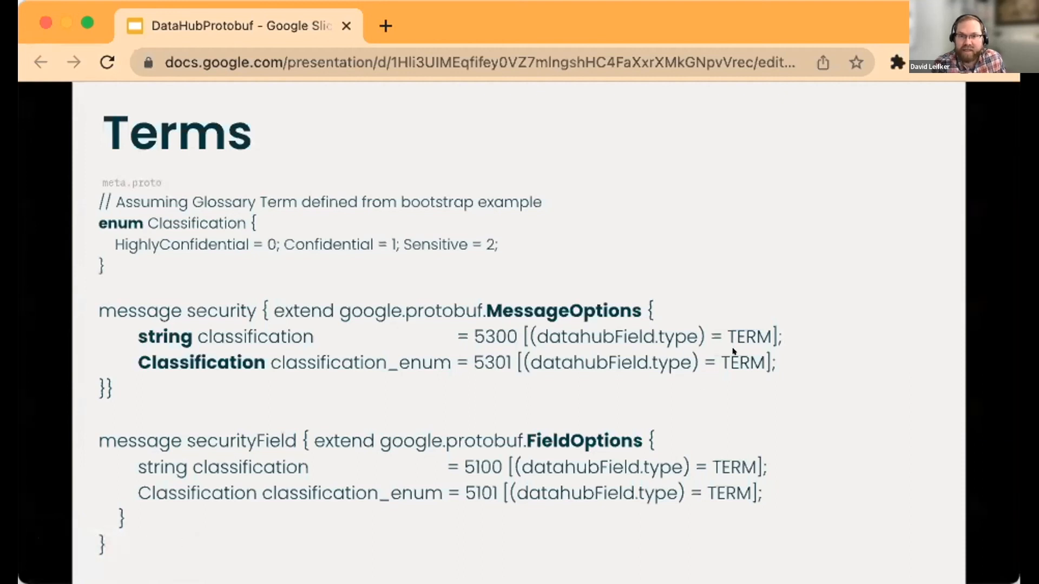
Advance to the Glossary Terms Impression example slide
click(714, 369)
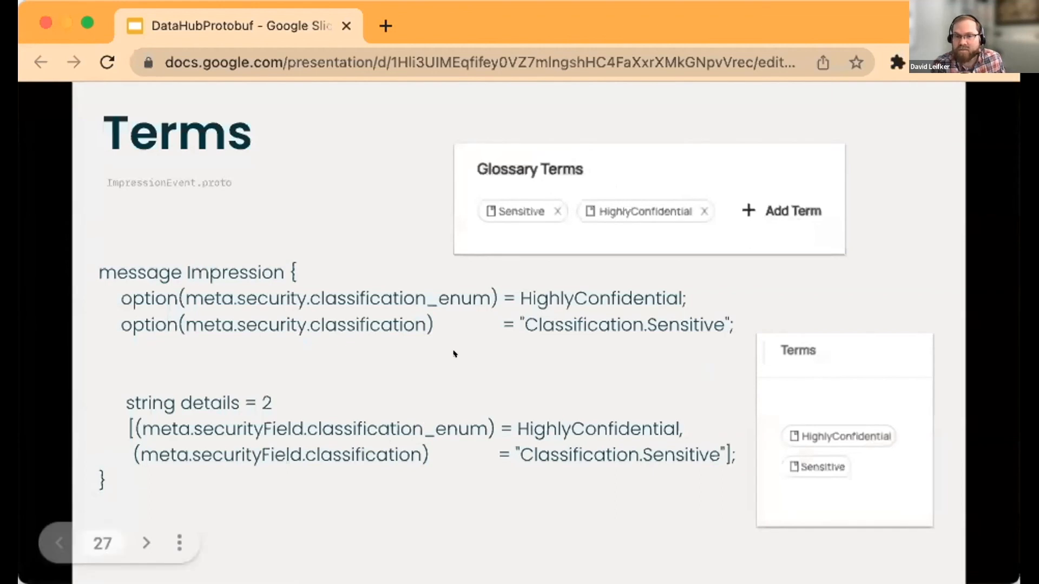
Advance through the Summary title and screenshots slides to the closing thank-you slide
key(Right)
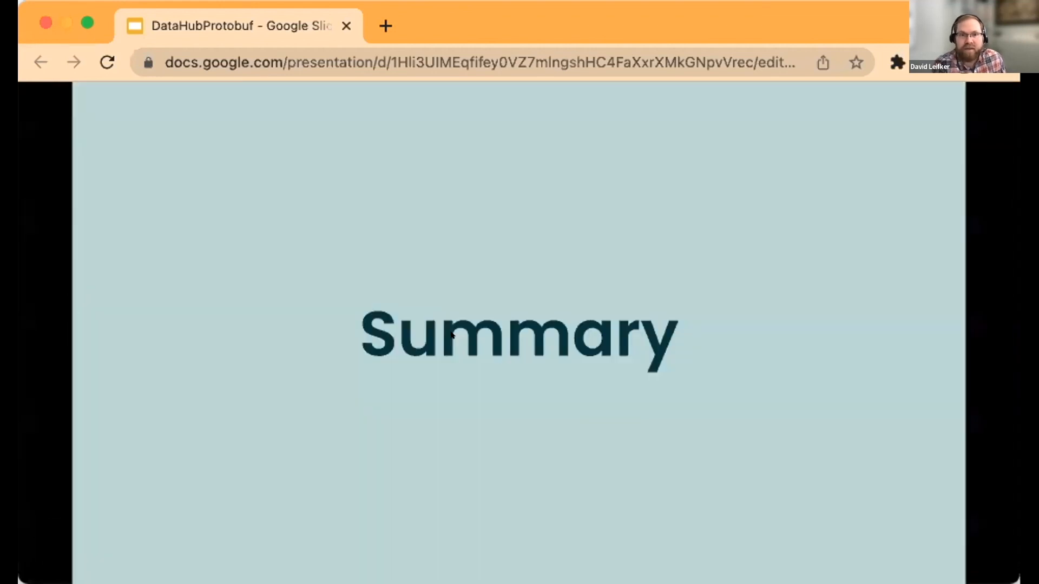
click(451, 336)
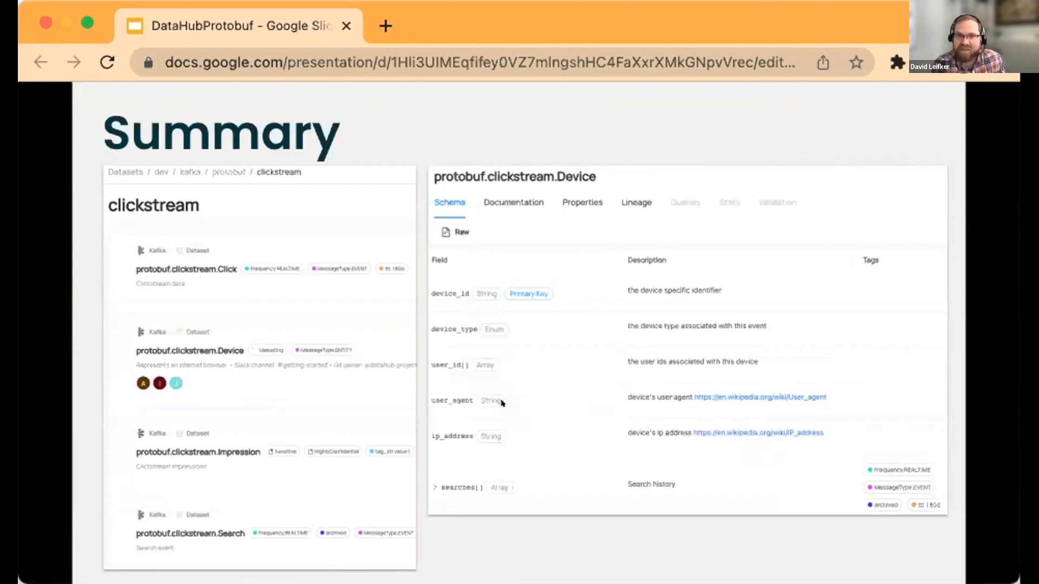
click(471, 418)
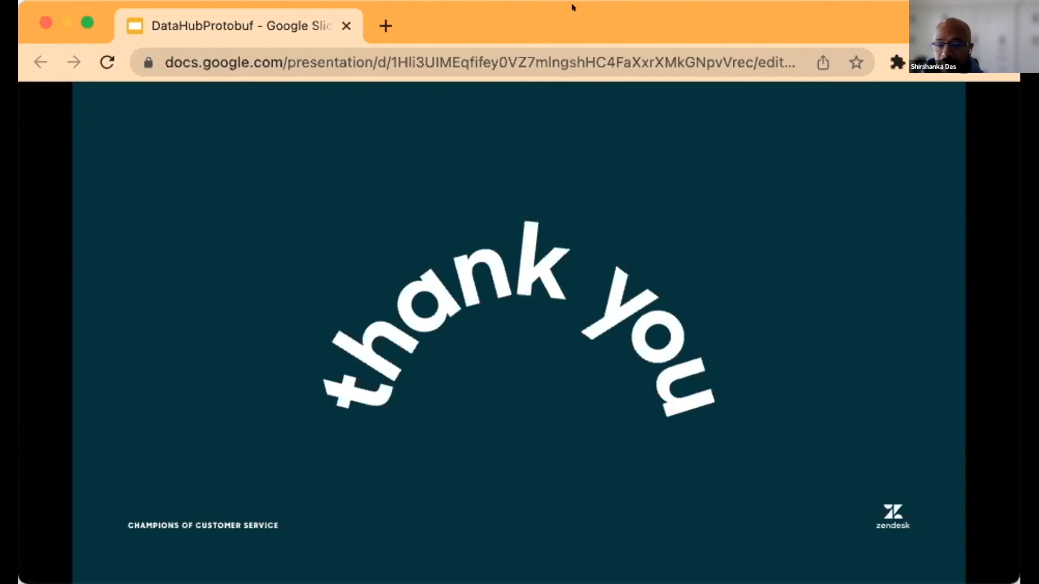
End the slideshow and return to the editor on slide 30, the thank-you slide
key(Escape)
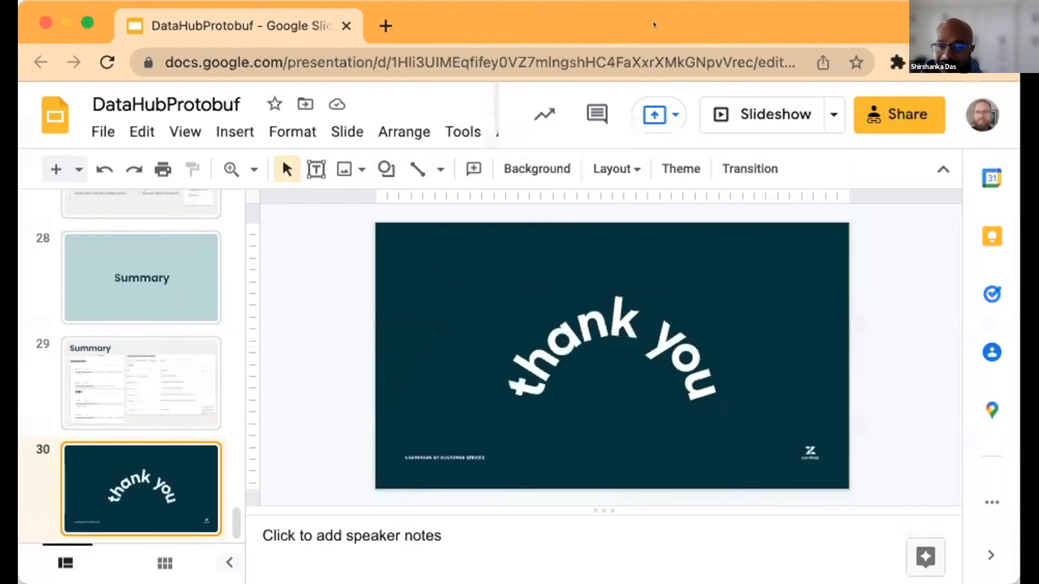